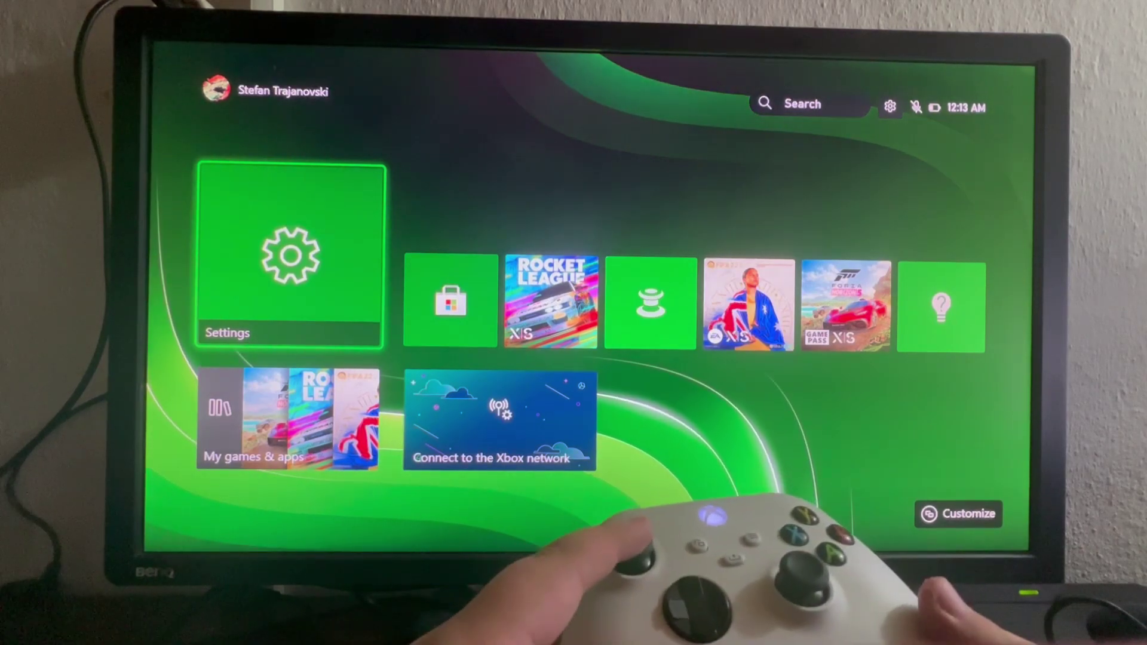
# Open My games & apps and move into its Apps grid, landing on Settings.
pyautogui.press('Down')
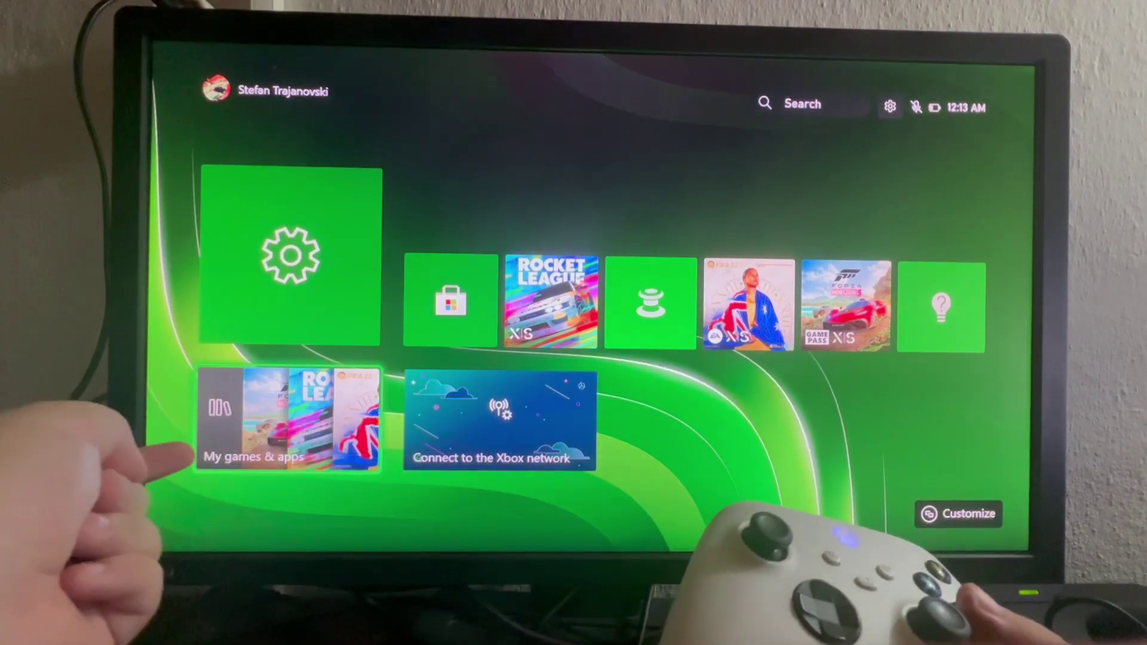
pyautogui.press('Return')
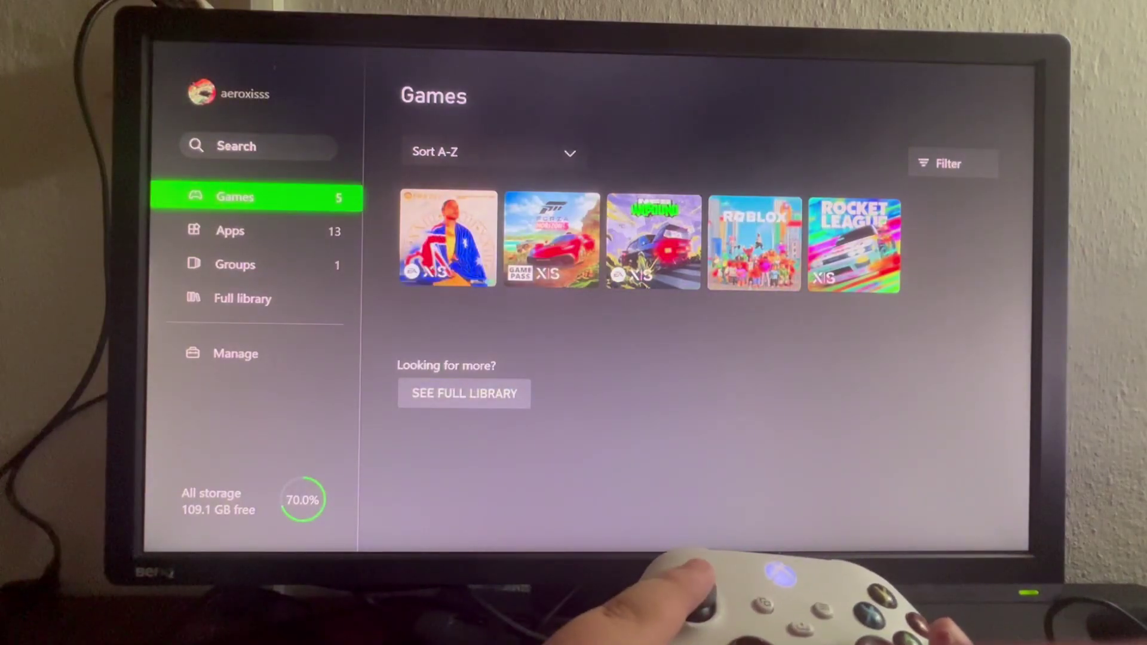
pyautogui.press('Down')
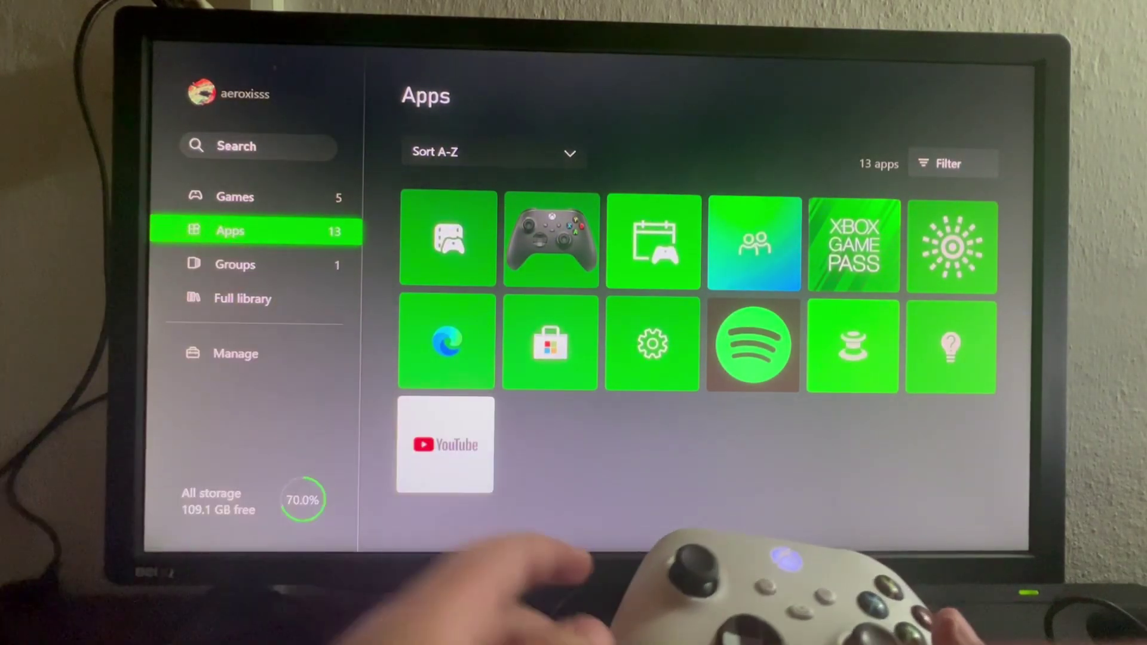
pyautogui.press('Right')
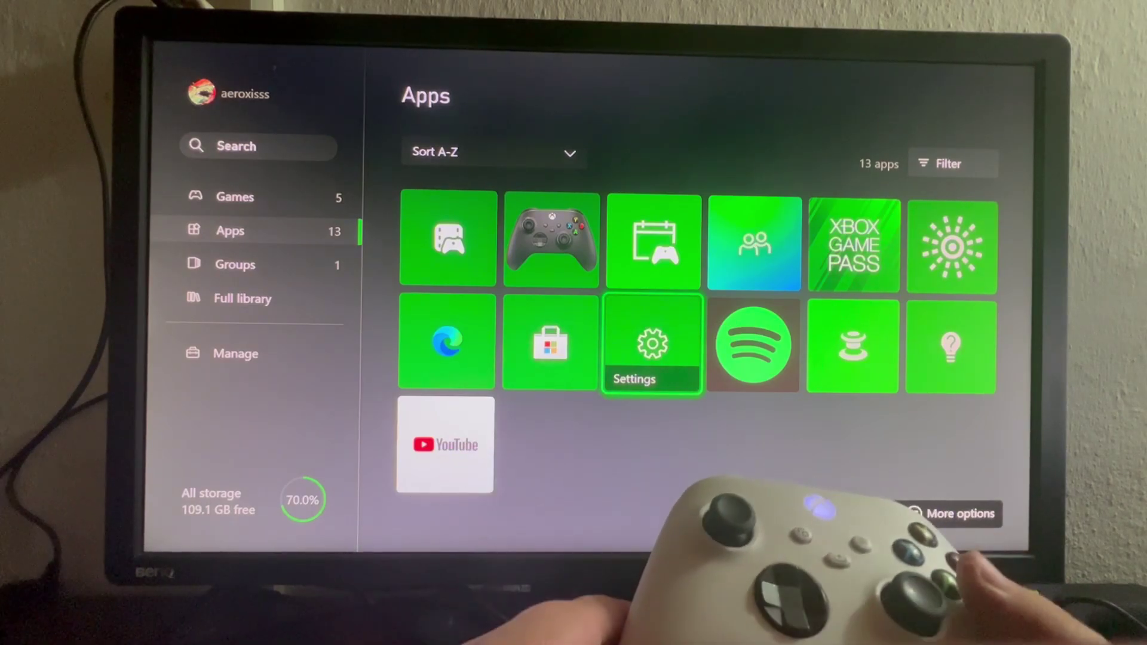
# Launch Settings, open General > Network settings, and start wireless network setup.
pyautogui.press('Return')
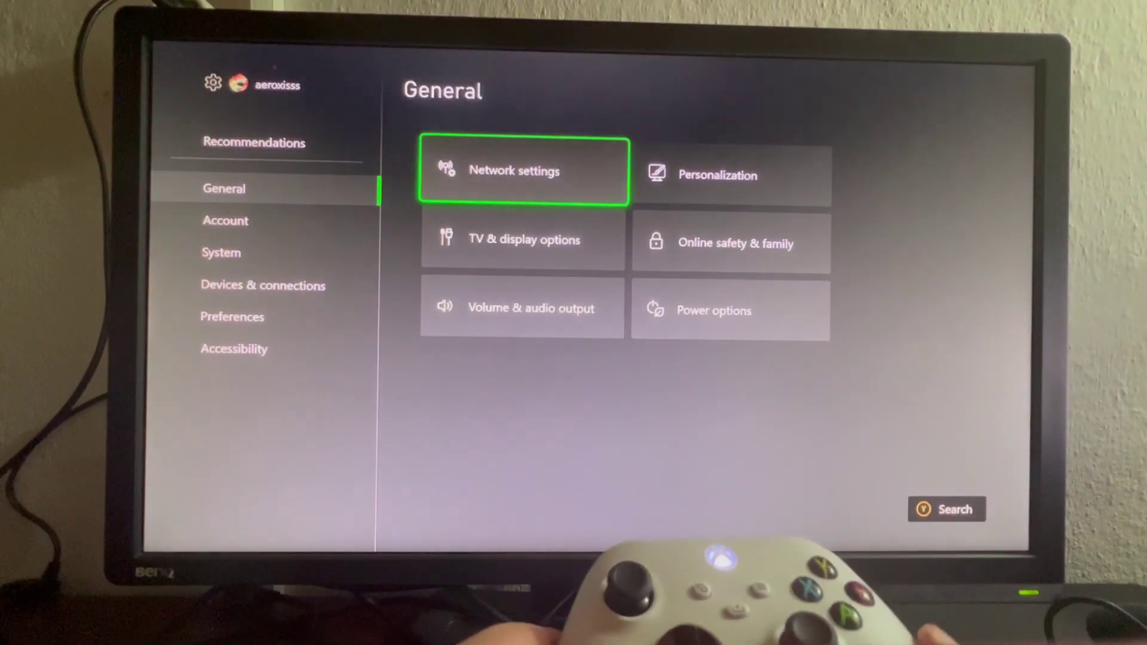
pyautogui.press('Down')
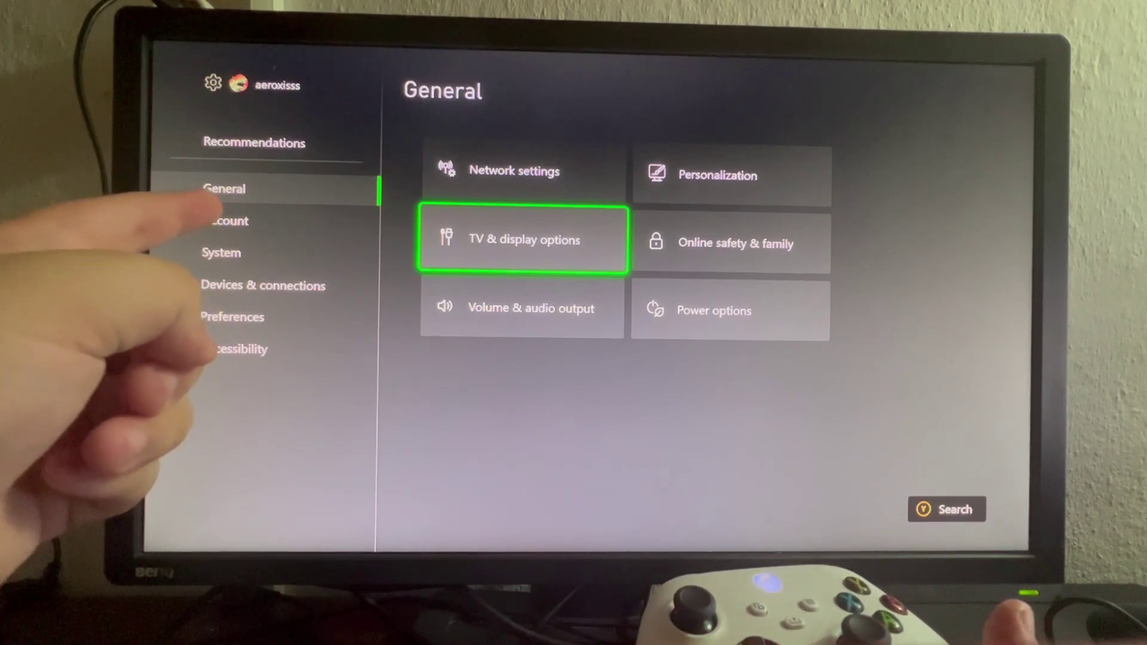
pyautogui.press('Up')
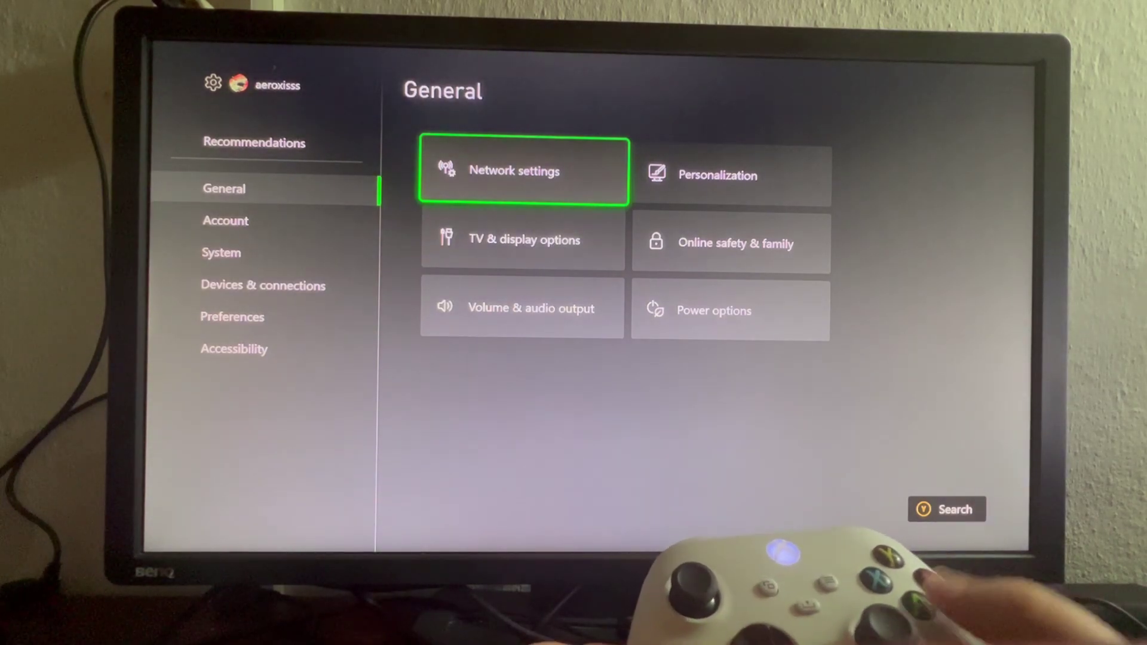
pyautogui.press('Return')
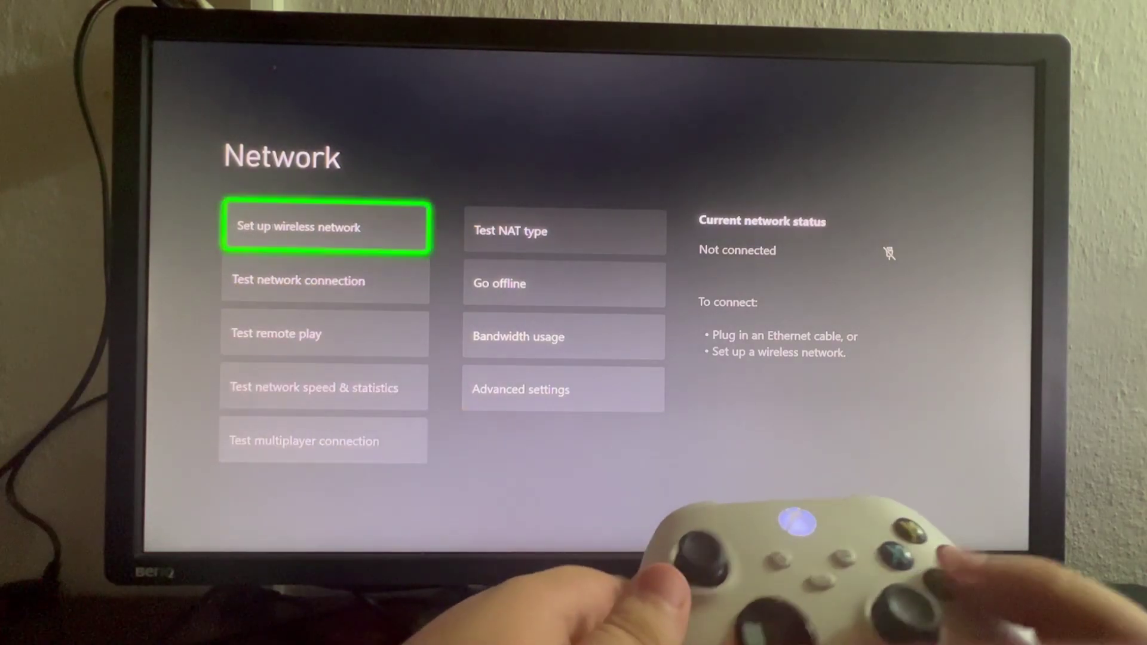
pyautogui.press('Return')
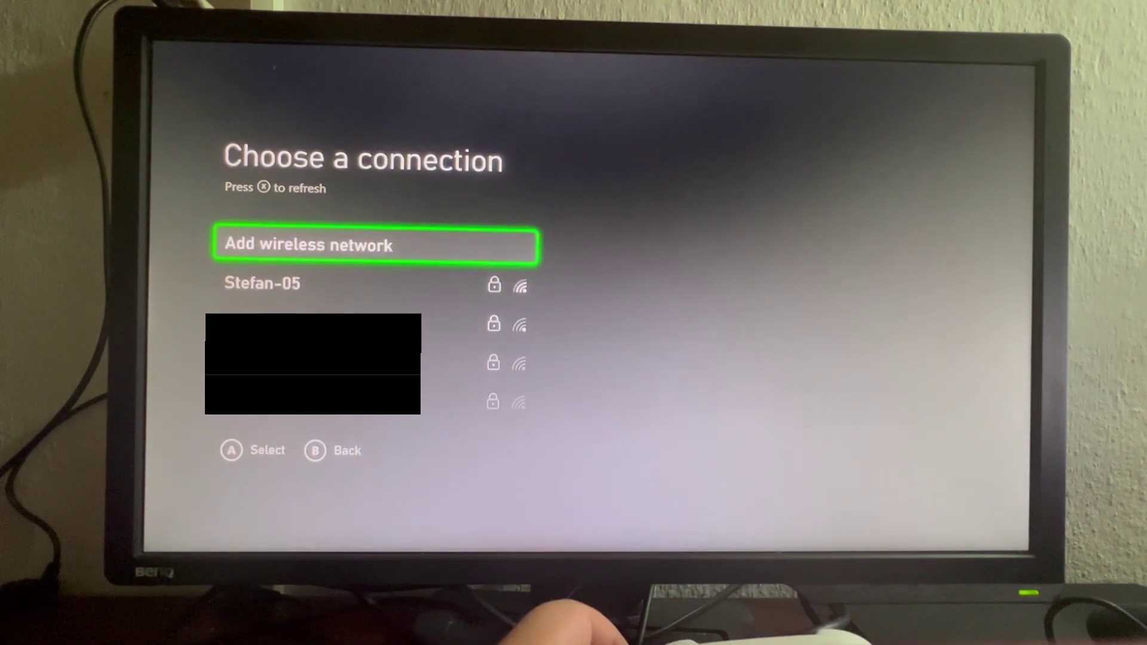
# Join the Stefan-05 Wi-Fi network and dismiss the success message.
pyautogui.press('Down')
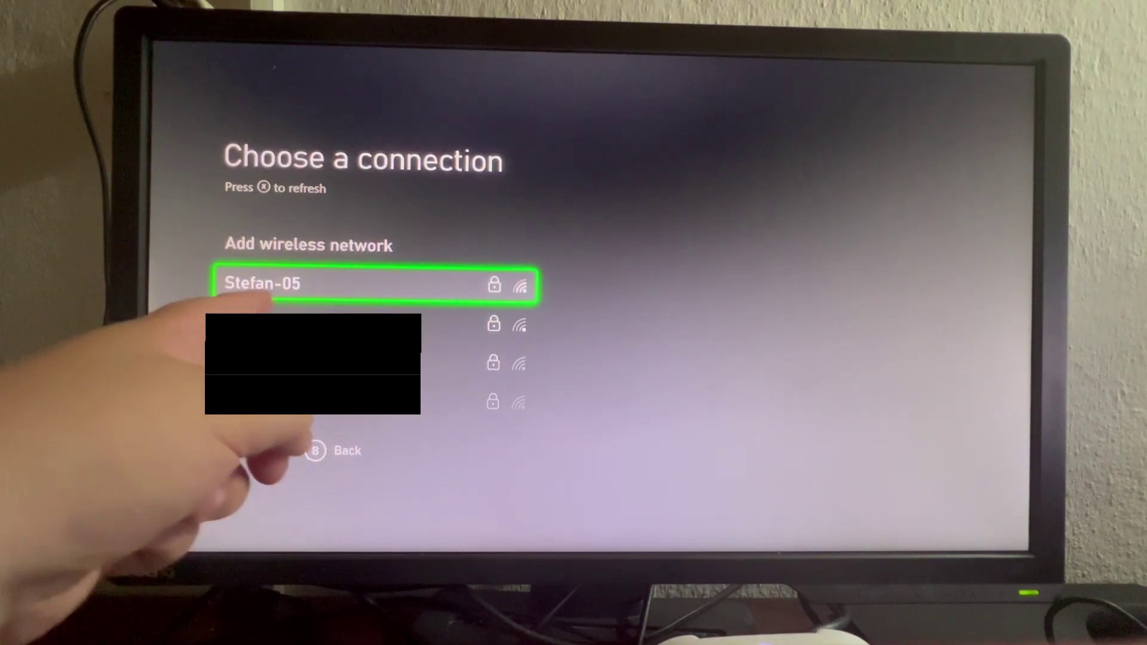
pyautogui.press('Return')
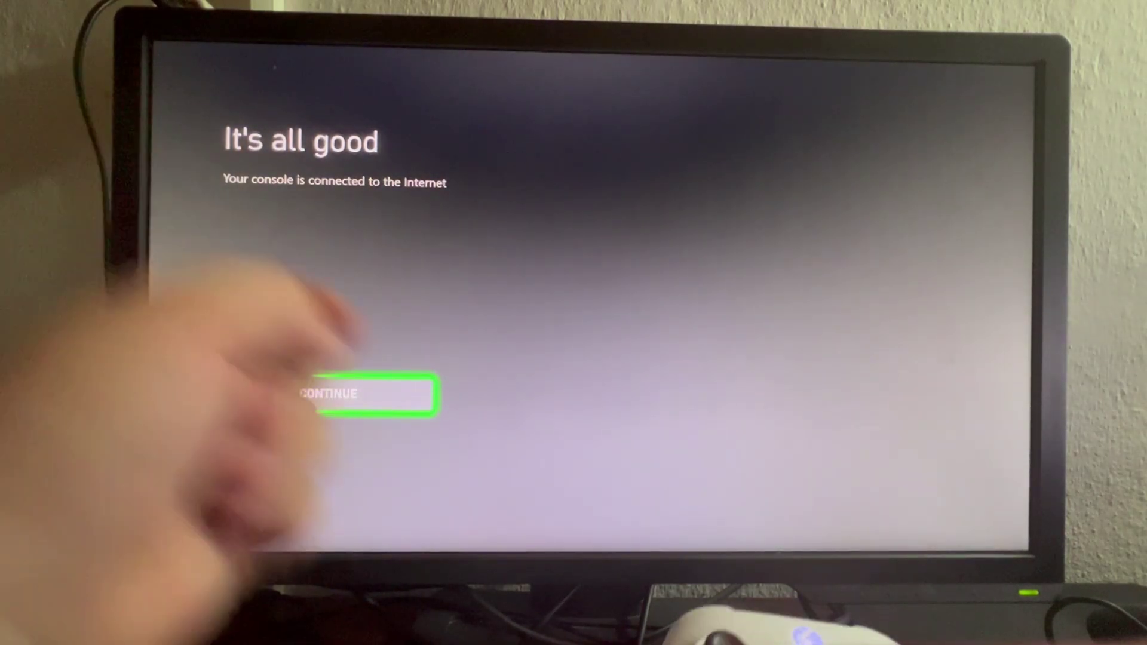
pyautogui.press('Return')
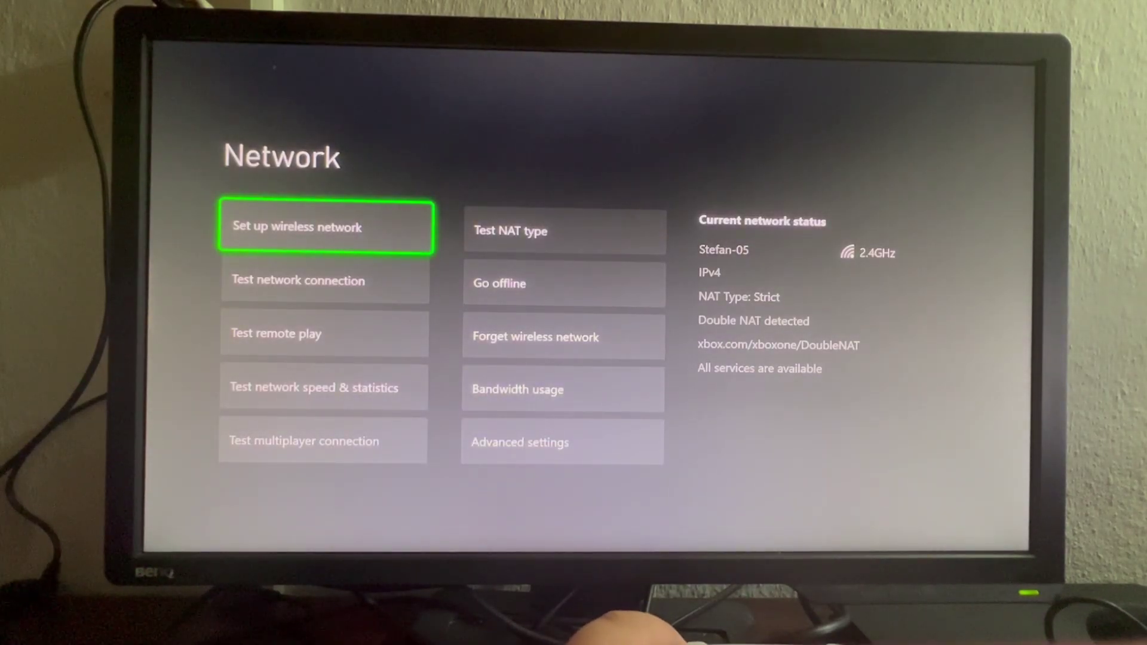
# Run Test network connection and continue past the 'It's all good' result.
pyautogui.press('Down')
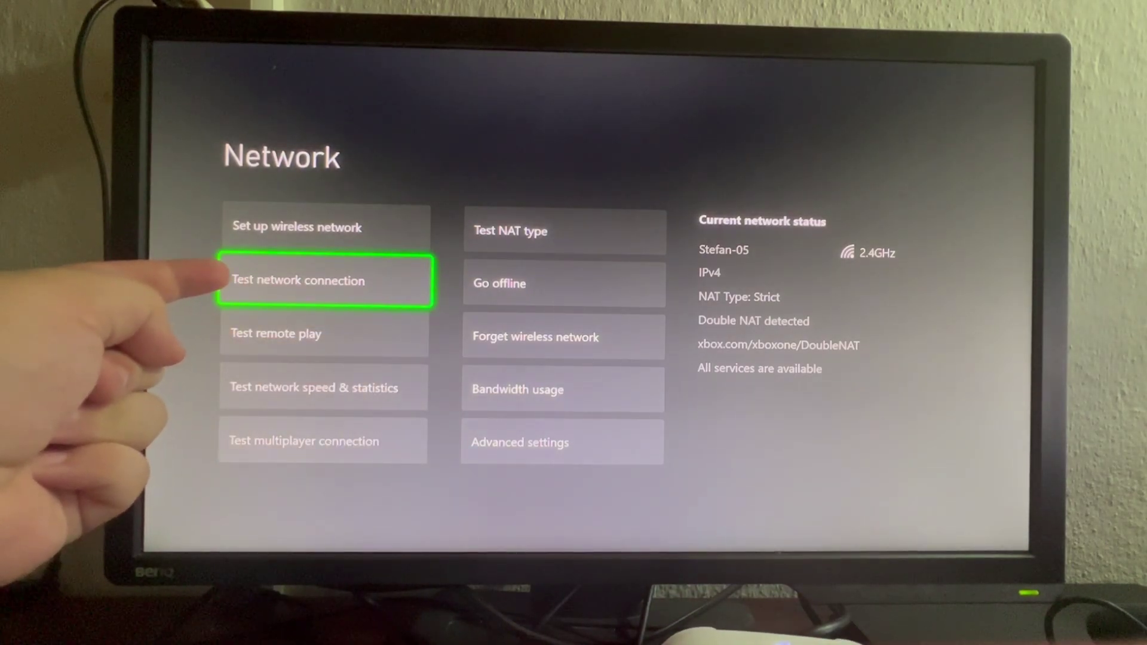
pyautogui.press('Return')
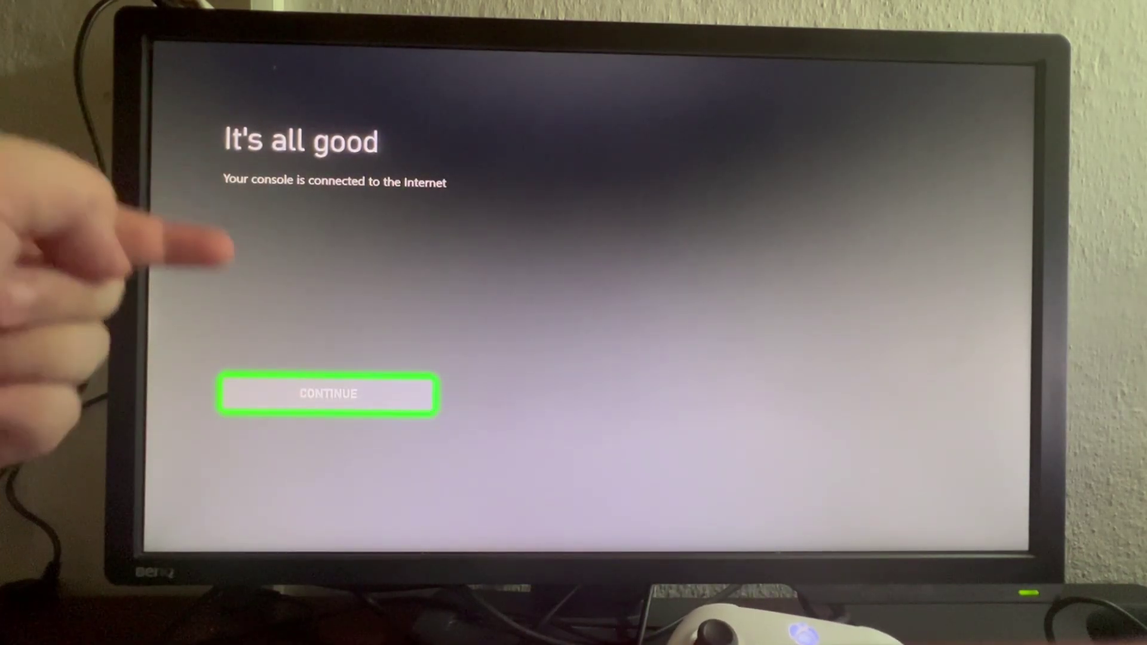
pyautogui.press('Return')
pyautogui.press('Down')
pyautogui.press('Down')
pyautogui.press('Down')
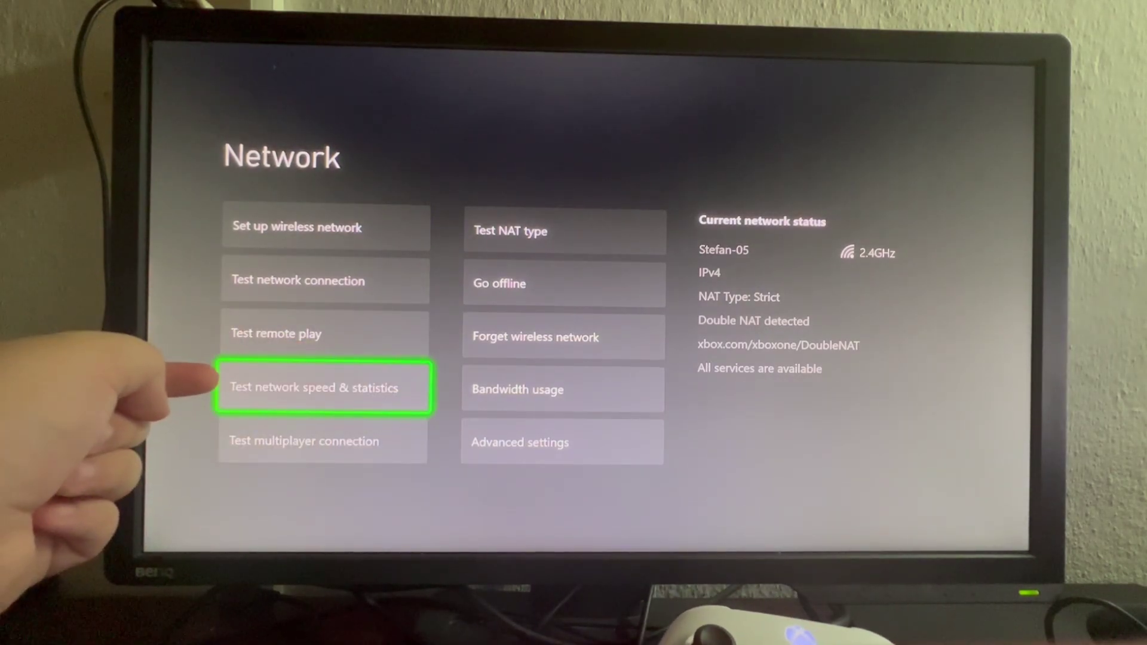